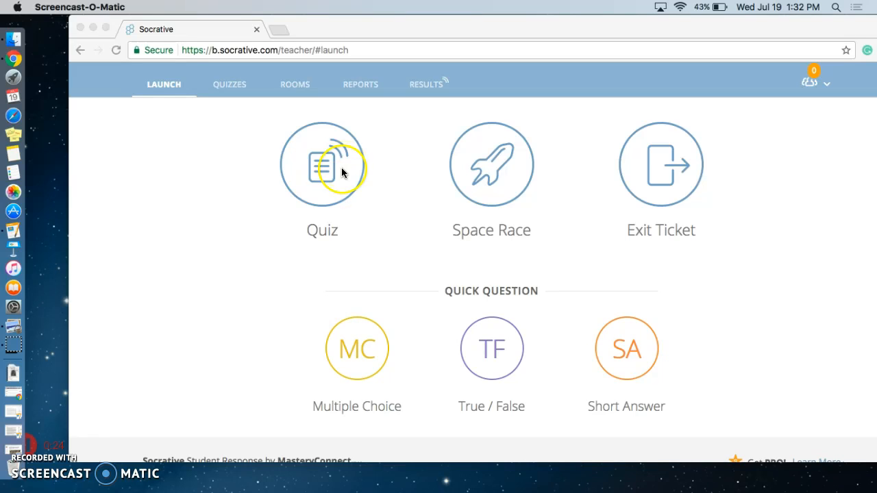
Open the quiz "Mesopotamia: Hammurabi's Code" from the quiz list for editing.
click(224, 85)
click(226, 84)
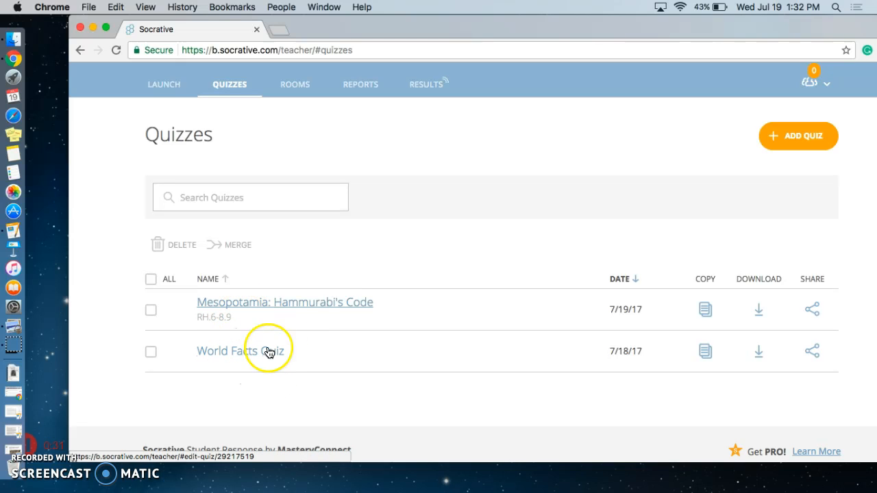
click(307, 303)
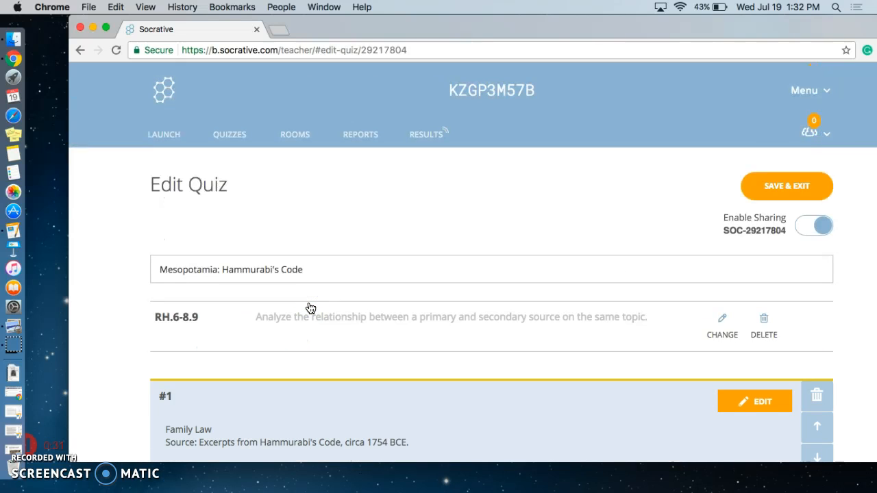
scroll(309, 308, down, 1)
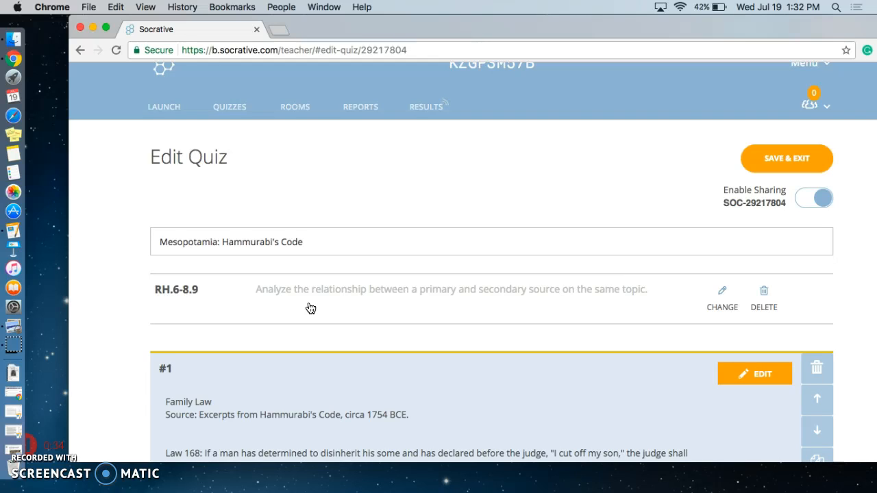
scroll(310, 308, down, 2)
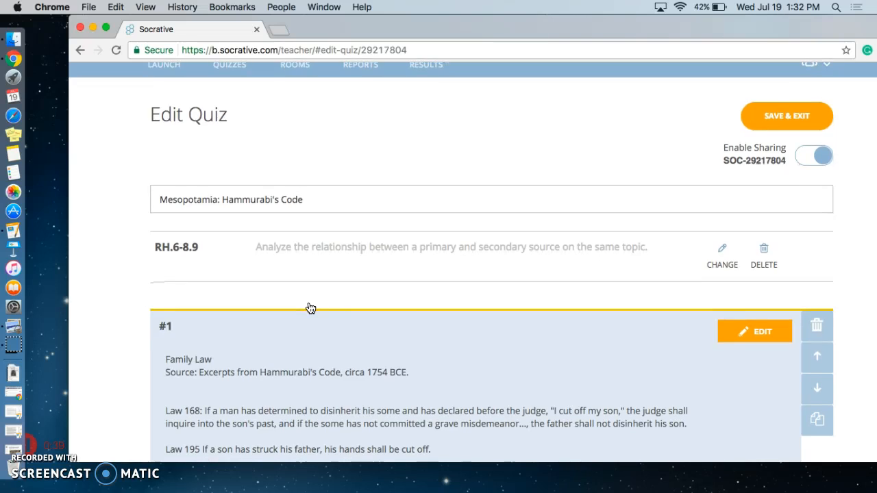
scroll(311, 307, up, 1)
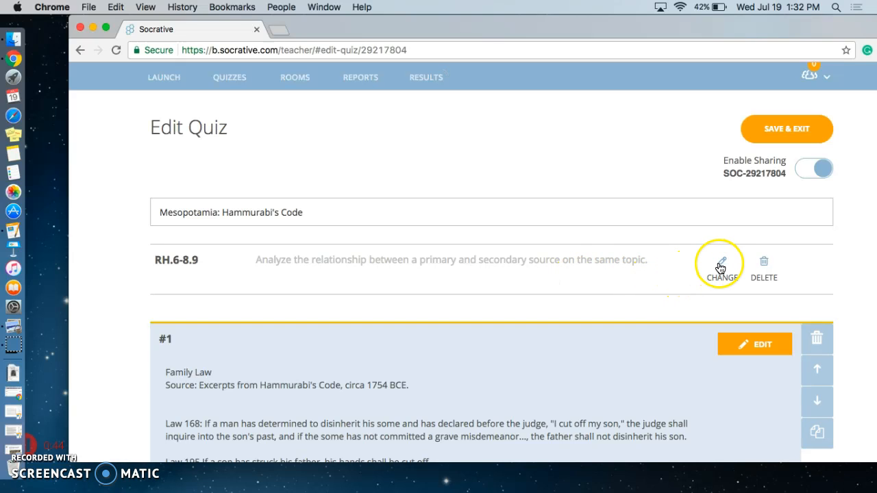
Open the quiz's standard alignment, check the subject choices, and save it with Social Studies, 6th-8th Grade and standard RH.6-8.9.
click(720, 266)
scroll(718, 267, down, 1)
click(694, 290)
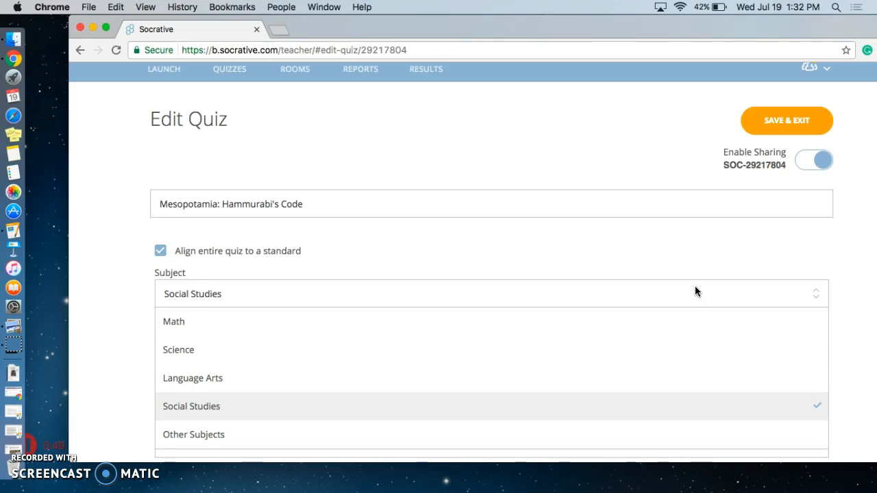
drag(677, 286, 653, 258)
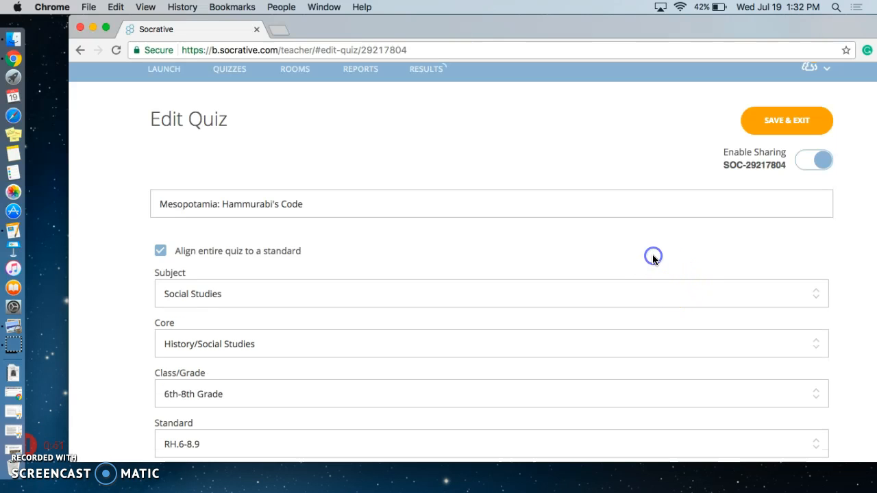
scroll(653, 258, down, 3)
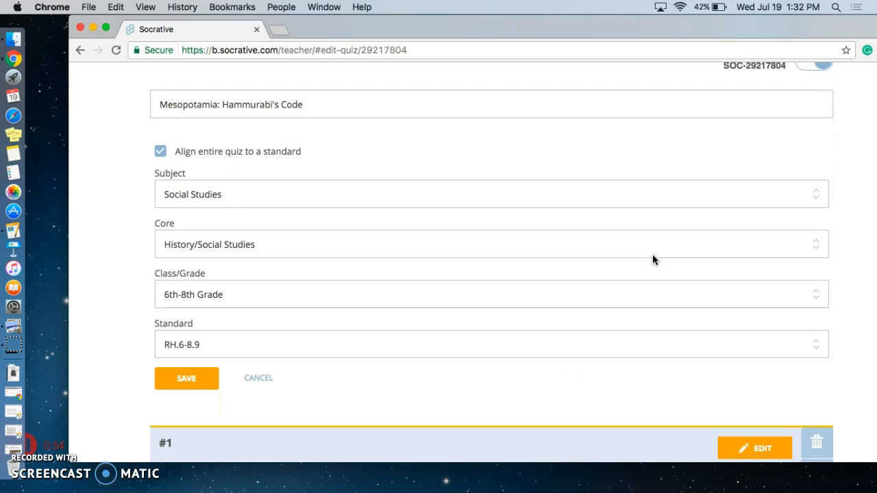
scroll(652, 259, down, 3)
click(365, 278)
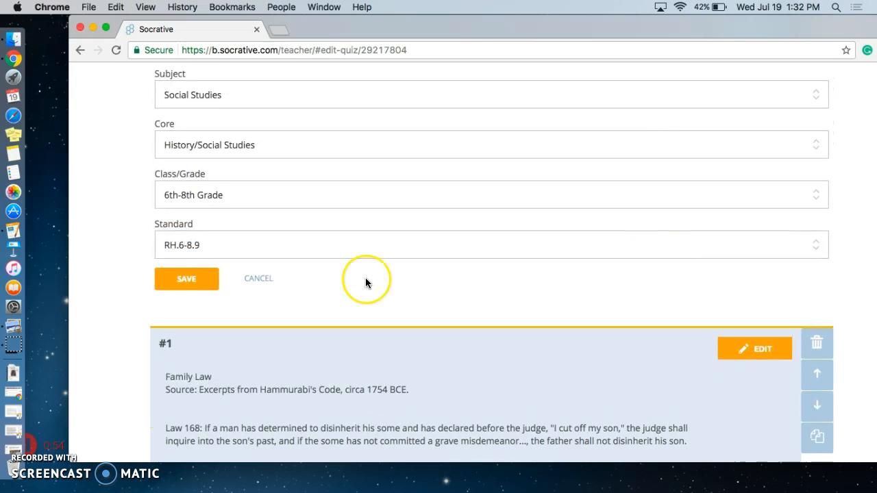
click(176, 282)
Review the quiz's questions with their answer choices and explanations, from the first question through the fourth.
scroll(279, 299, down, 5)
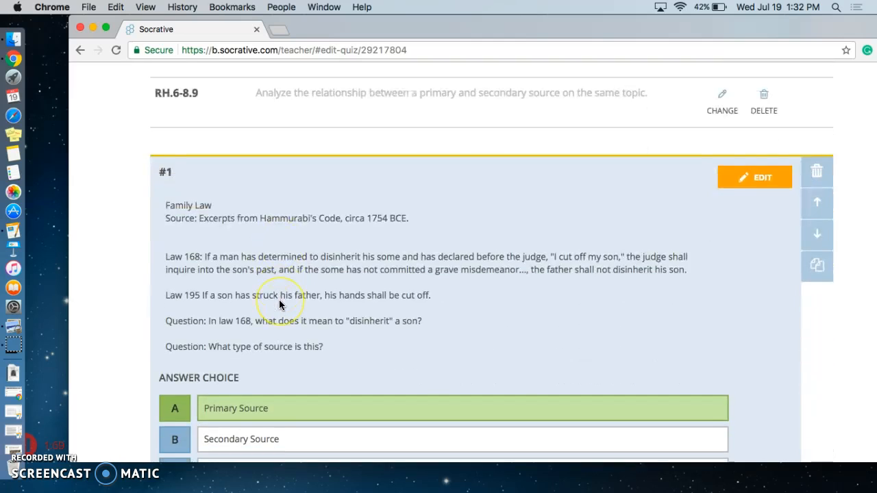
scroll(279, 299, down, 3)
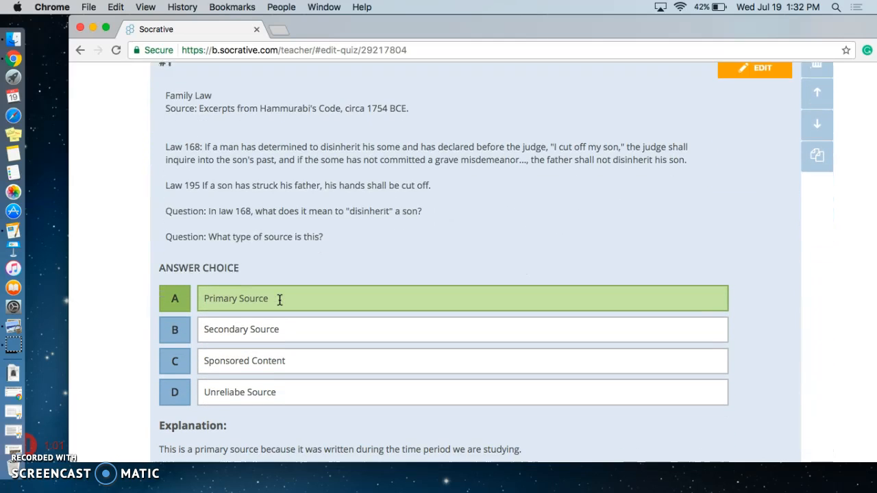
scroll(280, 300, down, 1)
scroll(280, 300, up, 1)
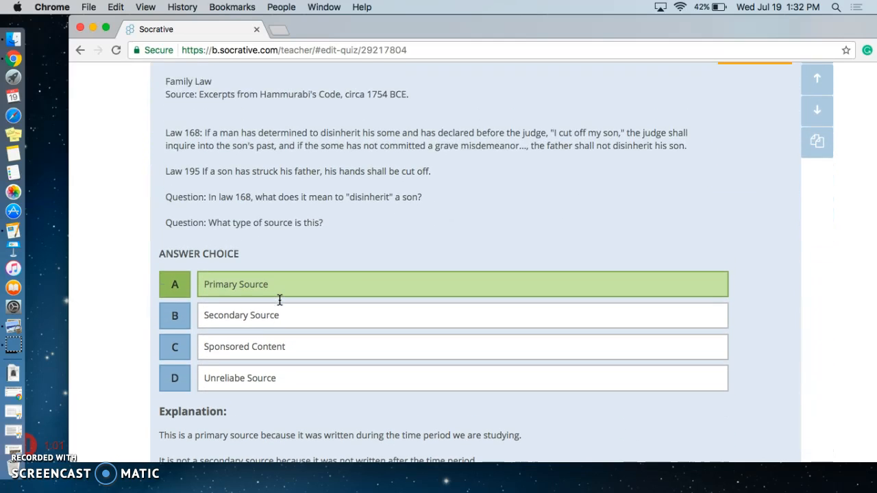
scroll(279, 299, up, 1)
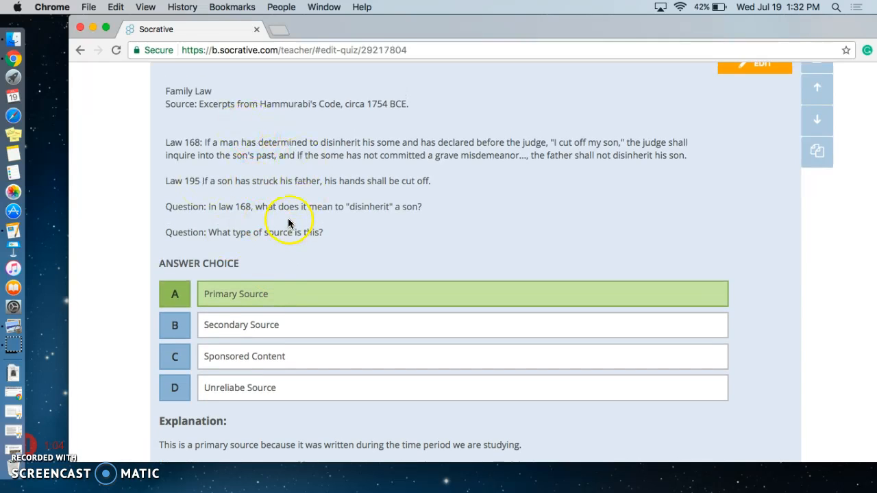
scroll(290, 234, down, 2)
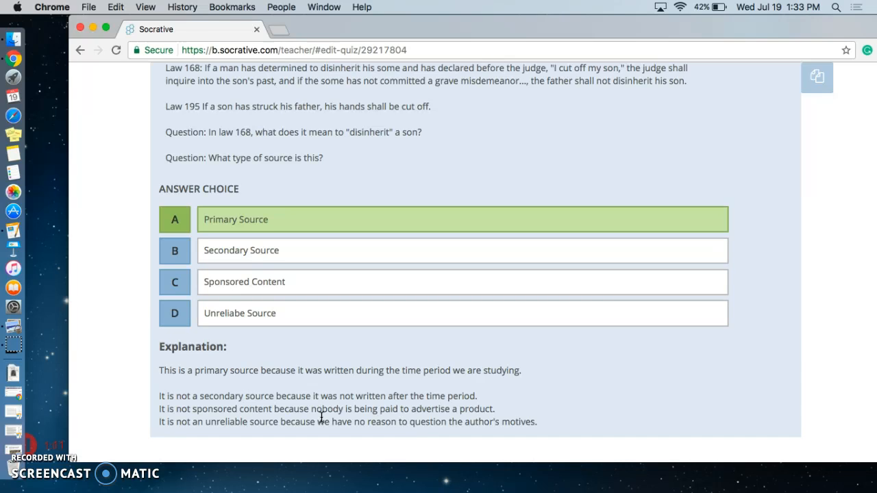
scroll(321, 418, down, 2)
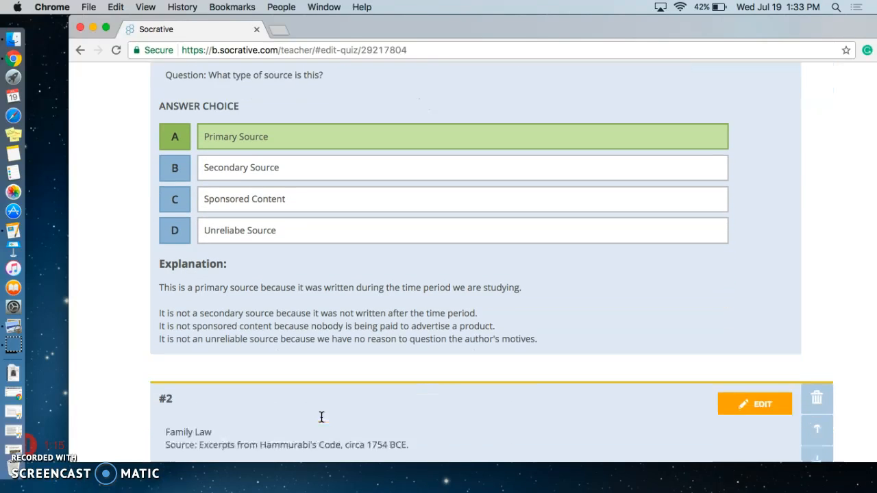
scroll(321, 417, down, 8)
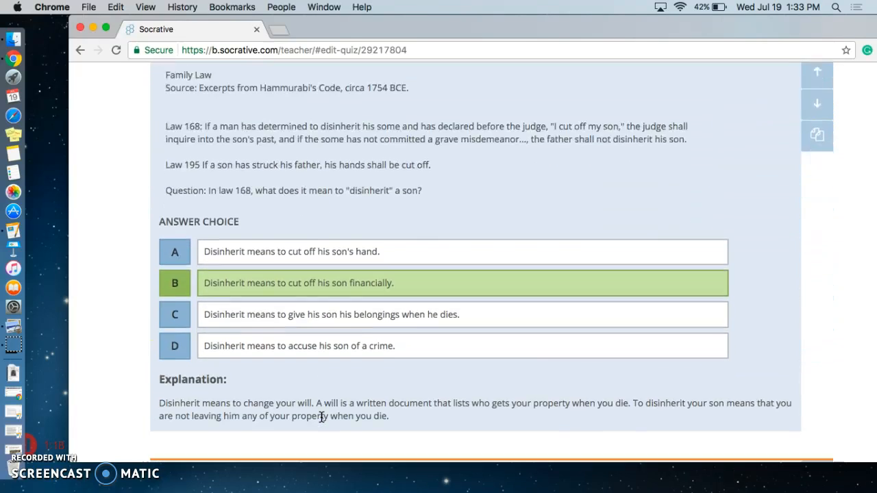
scroll(321, 417, down, 10)
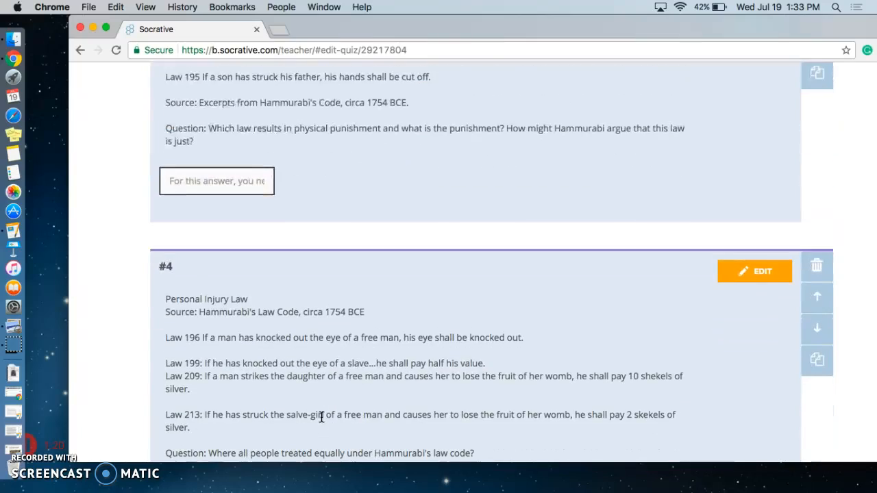
scroll(321, 417, up, 20)
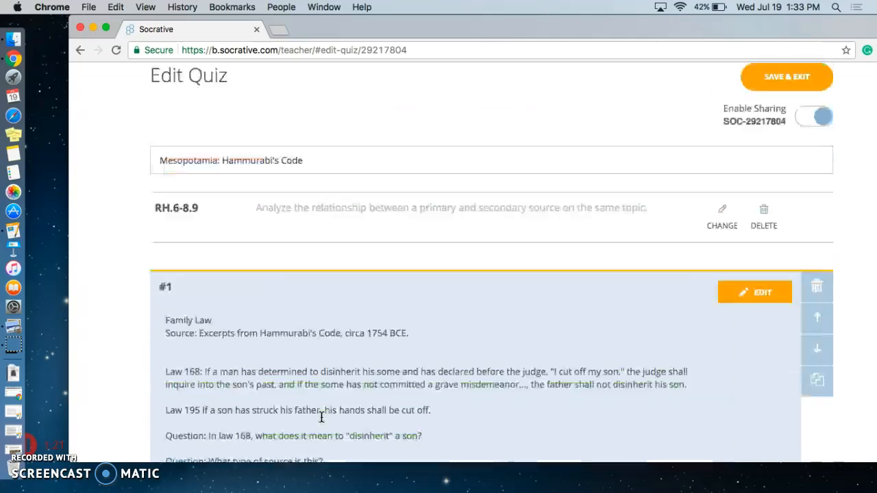
Set up a Space Race launch with the quiz "Mesopotamia: Hammurabi's Code" and proceed to its settings.
scroll(321, 417, up, 3)
click(190, 134)
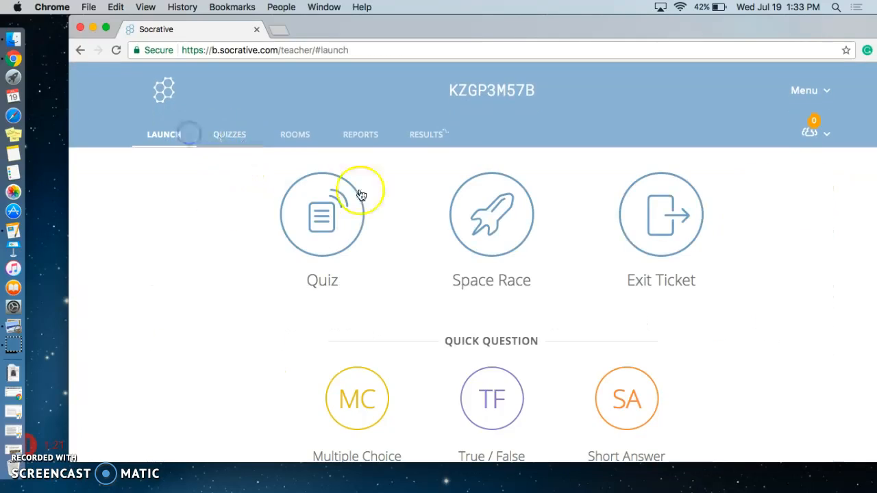
scroll(400, 202, down, 1)
click(489, 196)
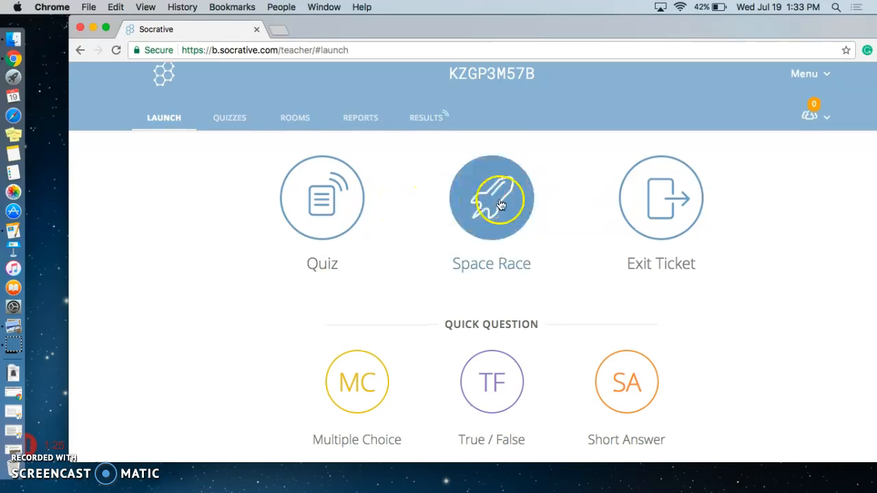
click(422, 201)
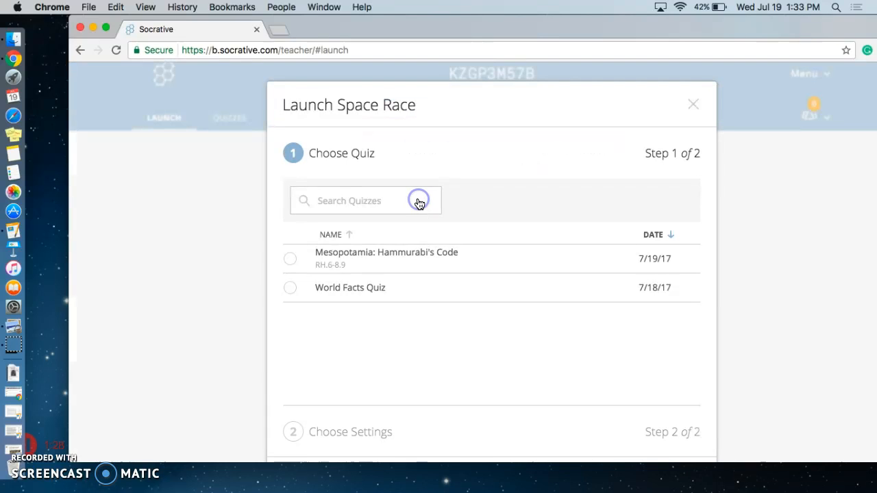
click(292, 259)
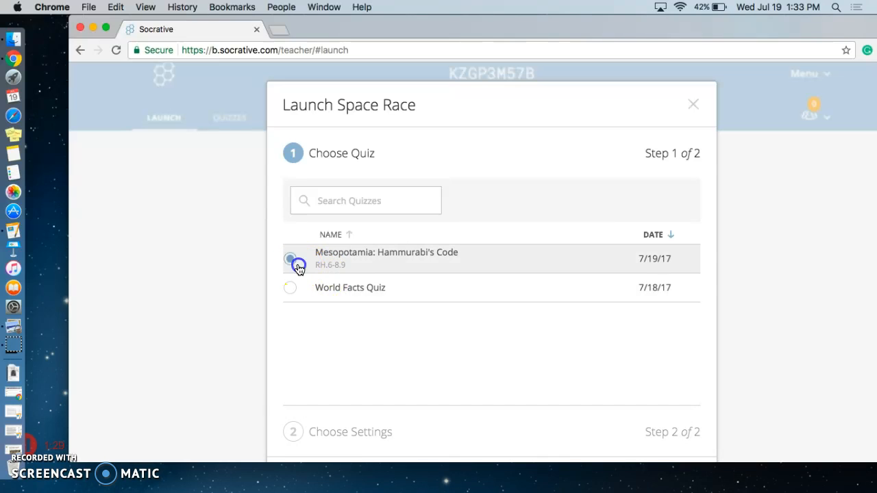
scroll(416, 333, down, 3)
click(662, 420)
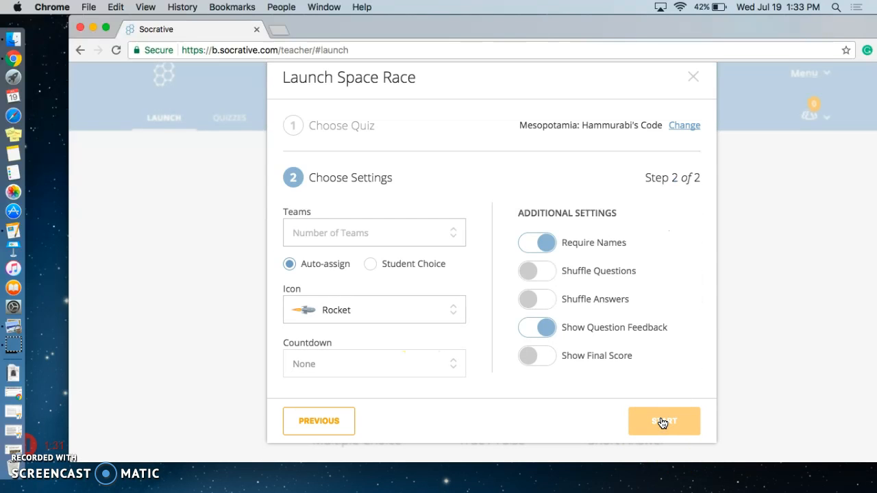
Set the Space Race to 6 auto-assigned teams with the Unicorn icon.
click(440, 235)
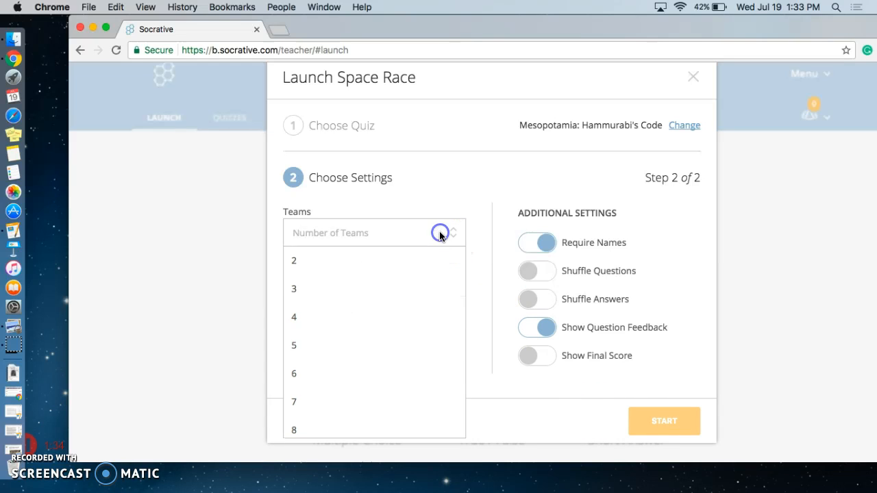
click(365, 370)
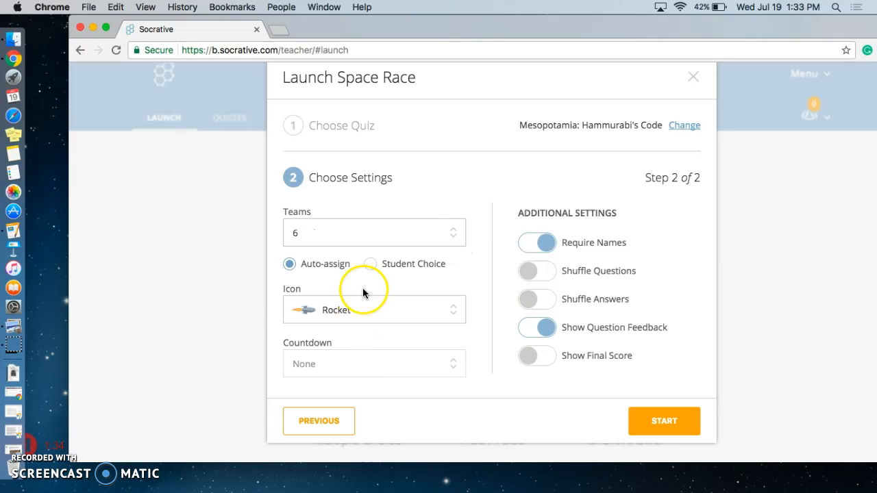
click(370, 266)
click(290, 265)
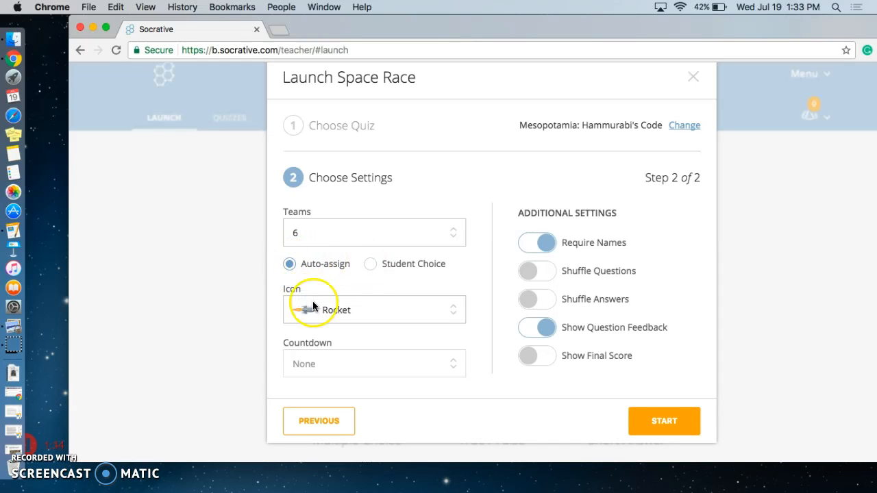
click(329, 308)
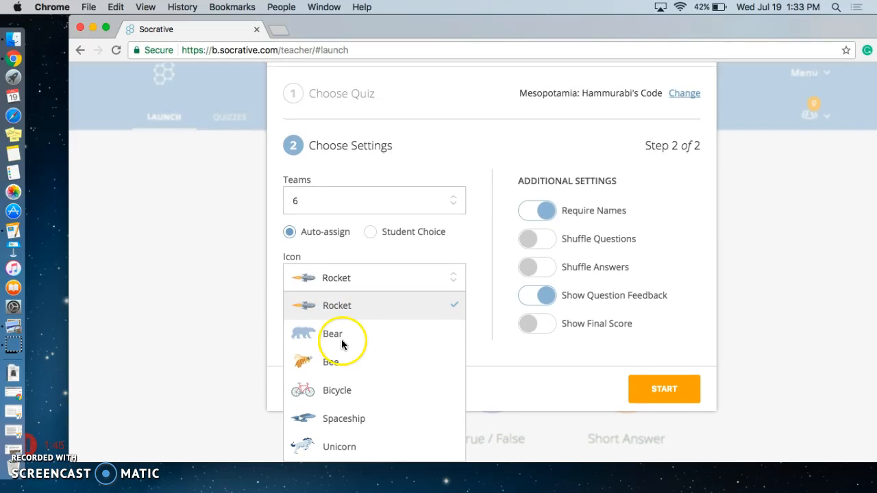
click(366, 444)
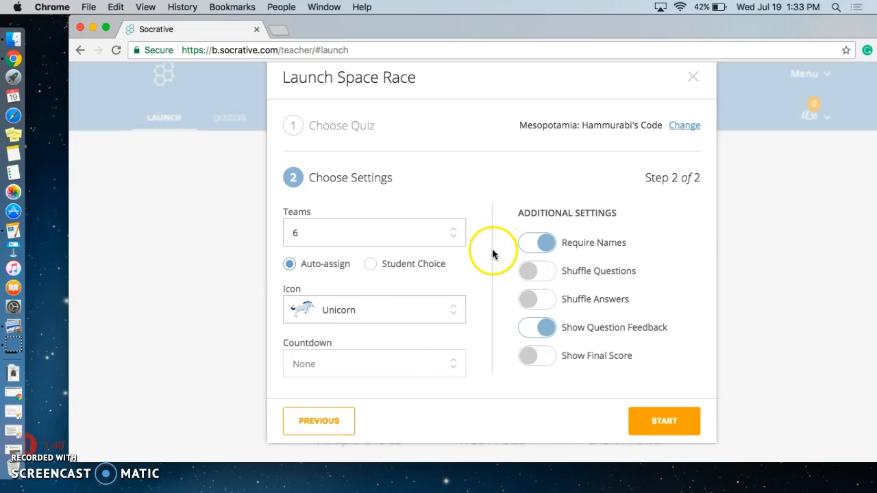
Enable Shuffle Questions and Show Final Score, keeping Require Names and Show Question Feedback on, and start the Space Race.
click(553, 242)
click(554, 243)
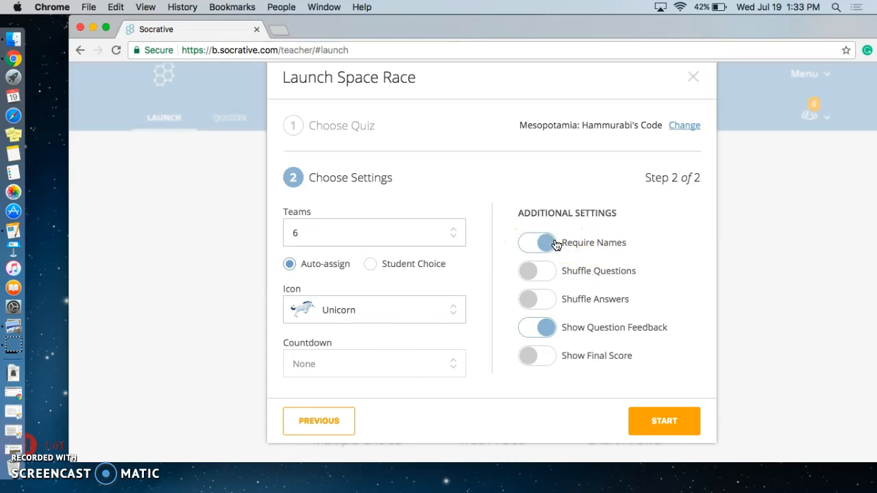
click(541, 271)
click(533, 327)
click(533, 328)
click(533, 355)
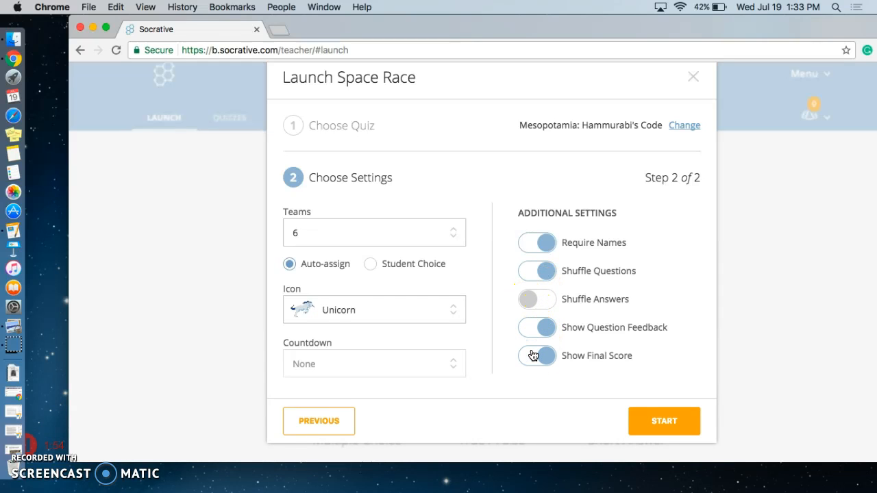
click(661, 425)
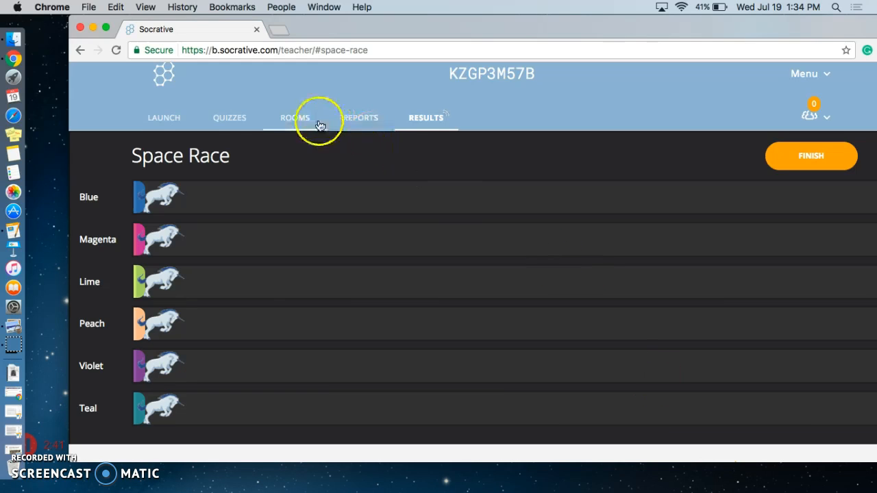
Stop the running Space Race by launching an Exit Ticket, and open the detailed results of its question 1.
click(172, 119)
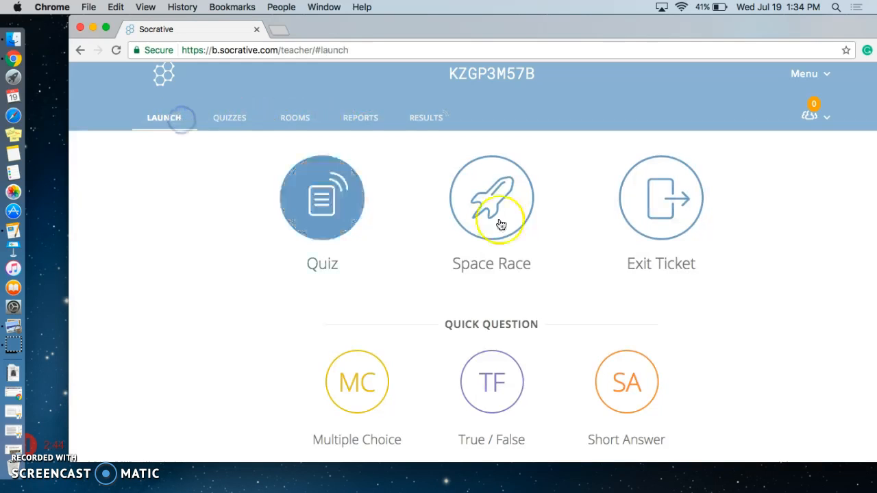
click(637, 220)
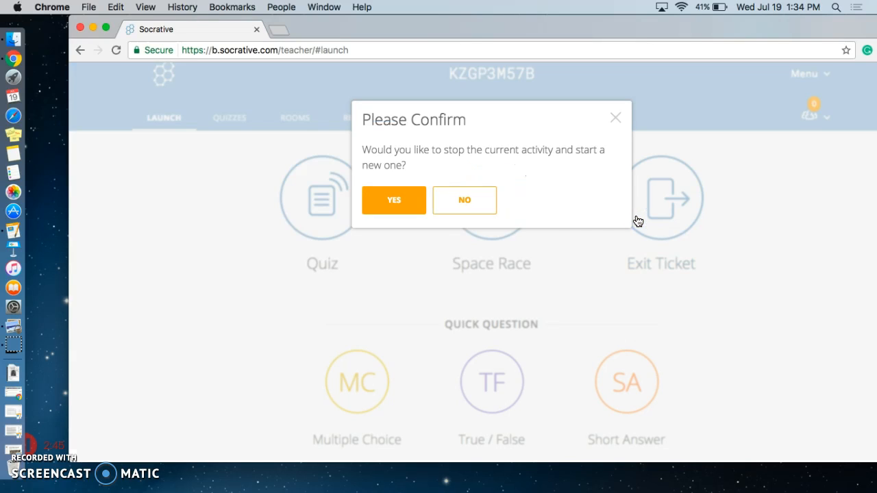
click(392, 202)
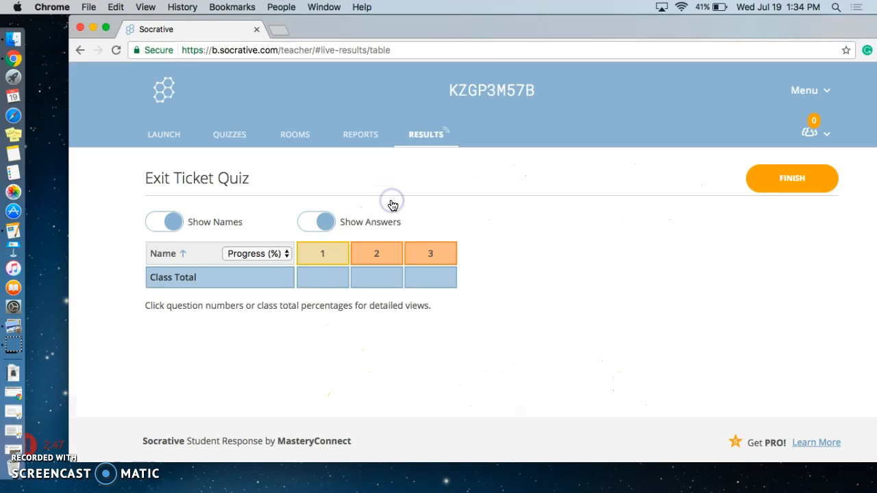
click(309, 258)
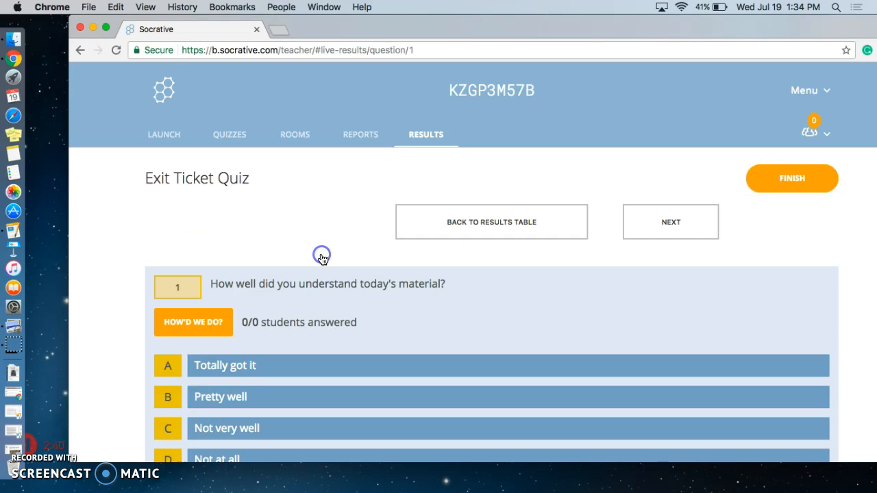
Go through the remaining Exit Ticket questions' detailed results up to question 3, and return to the results table.
scroll(322, 259, down, 1)
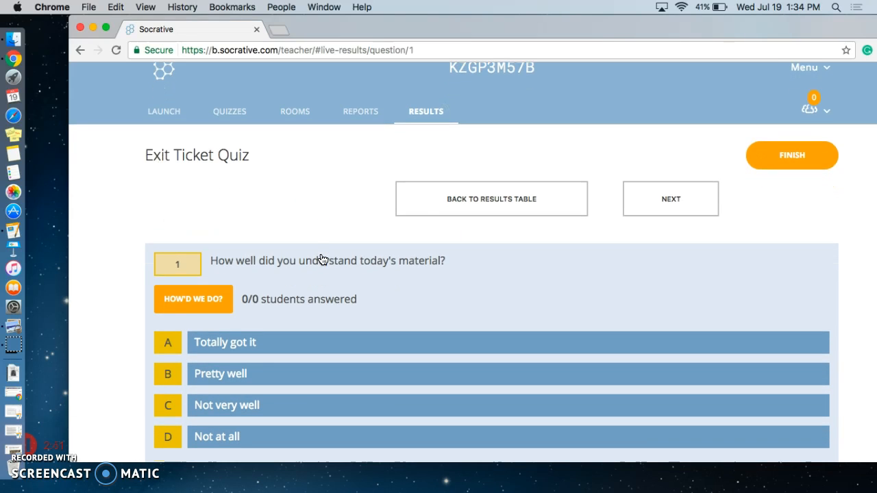
click(674, 202)
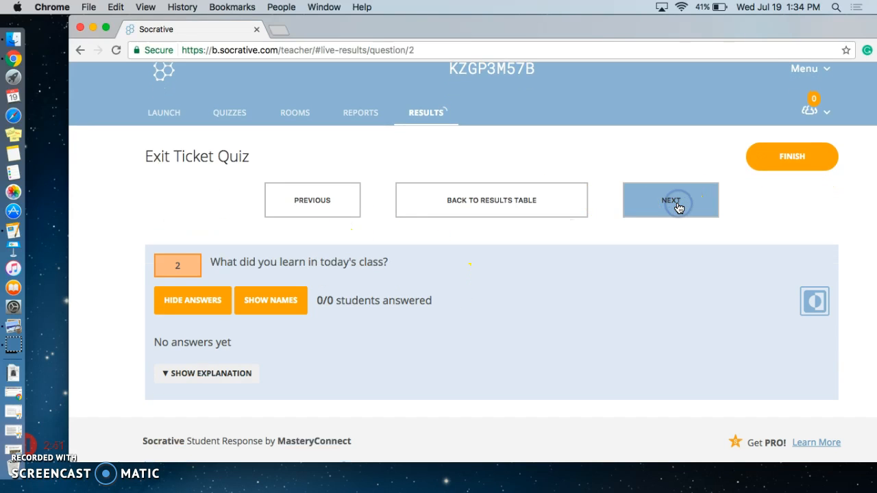
click(678, 207)
click(568, 218)
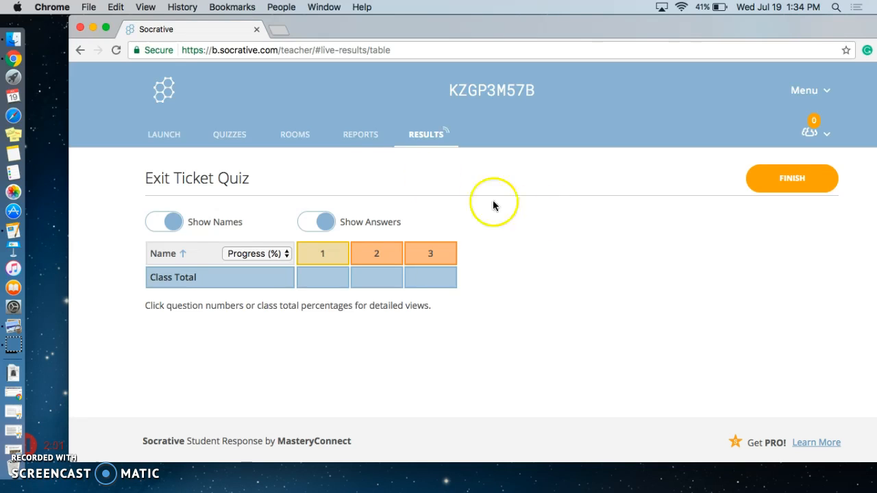
Look through the room's list of past activity reports, and return to the launch options.
click(368, 137)
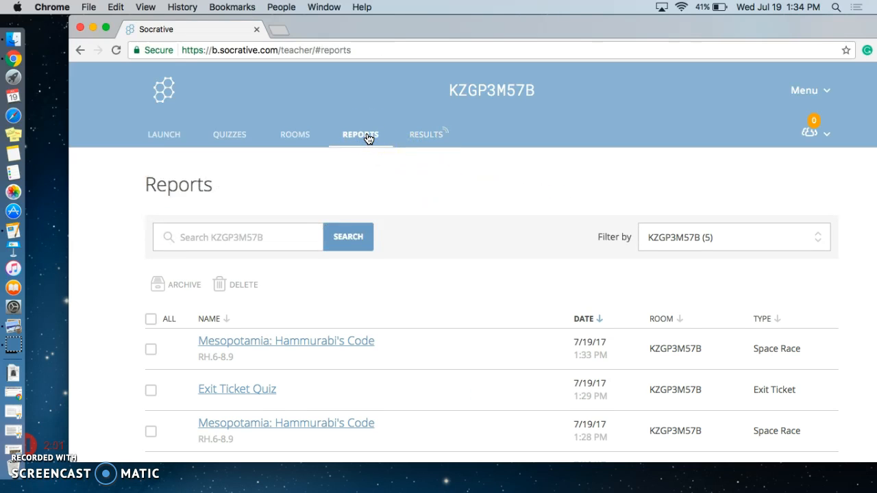
scroll(368, 137, down, 4)
scroll(369, 139, up, 1)
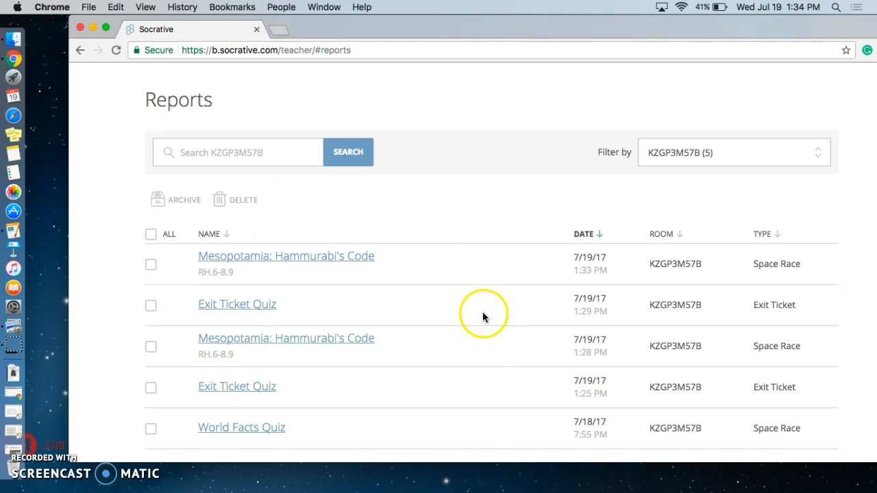
scroll(465, 275, up, 3)
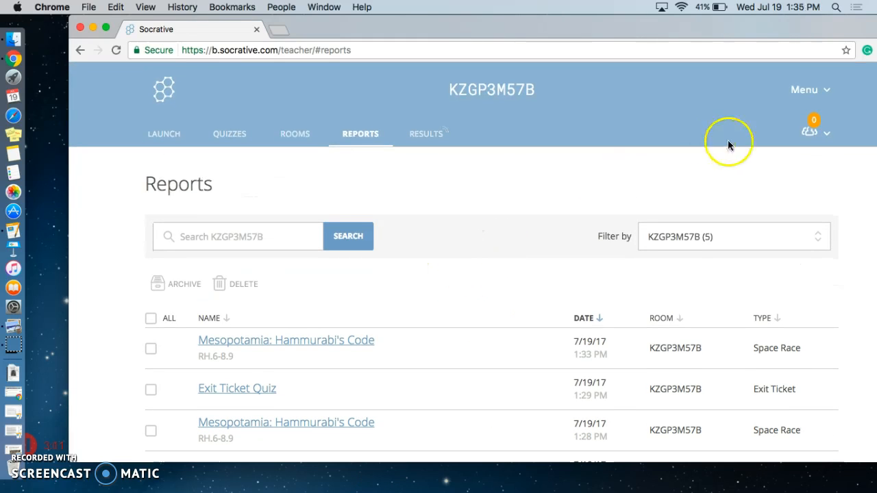
click(182, 135)
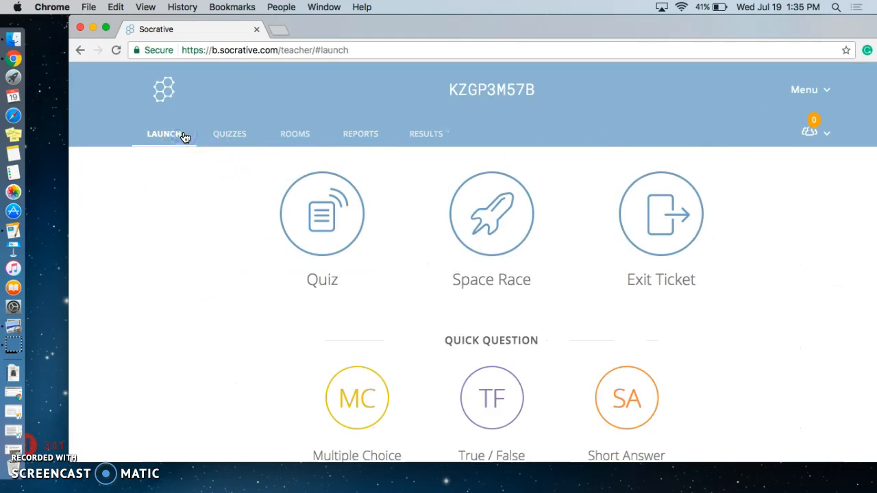